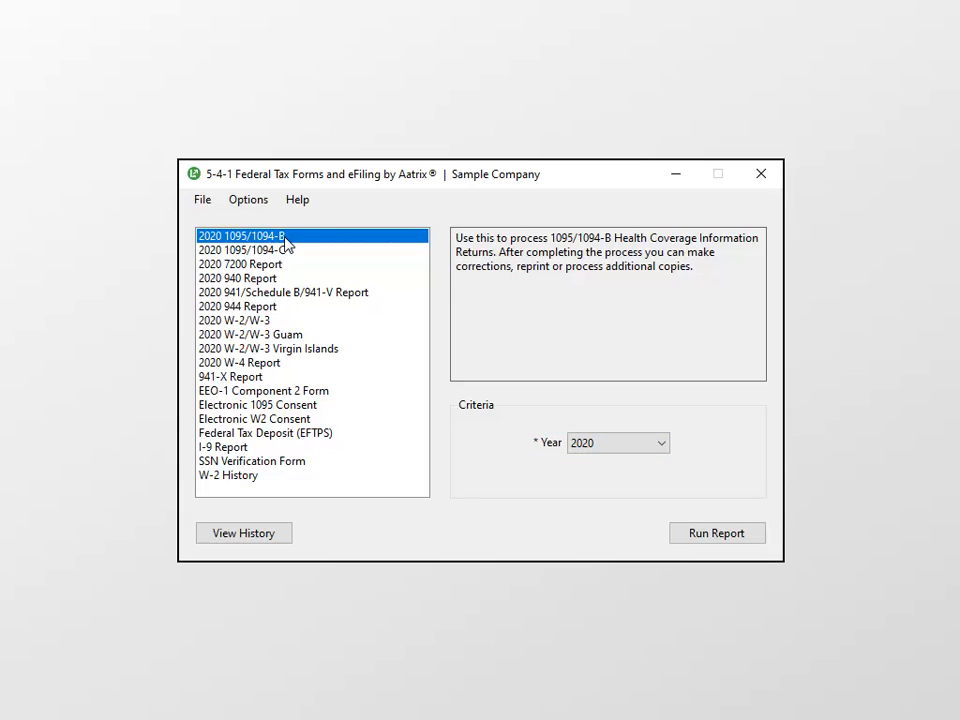
Step: Run the 1095/1094-B report, install the forms updates, and acknowledge the 1095-B company information notice
click(748, 536)
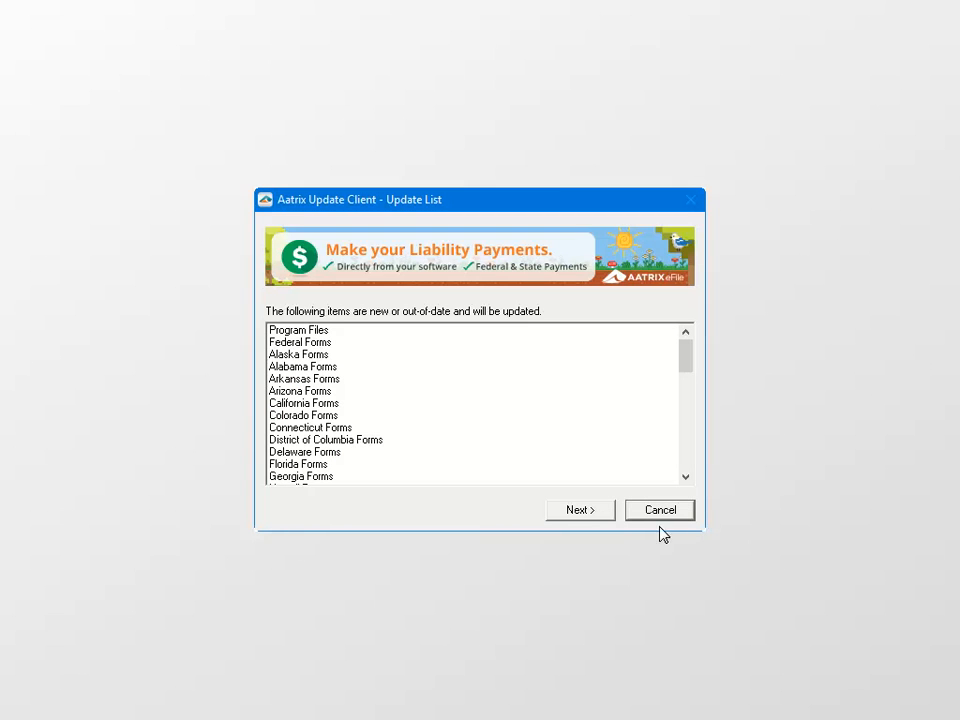
click(608, 512)
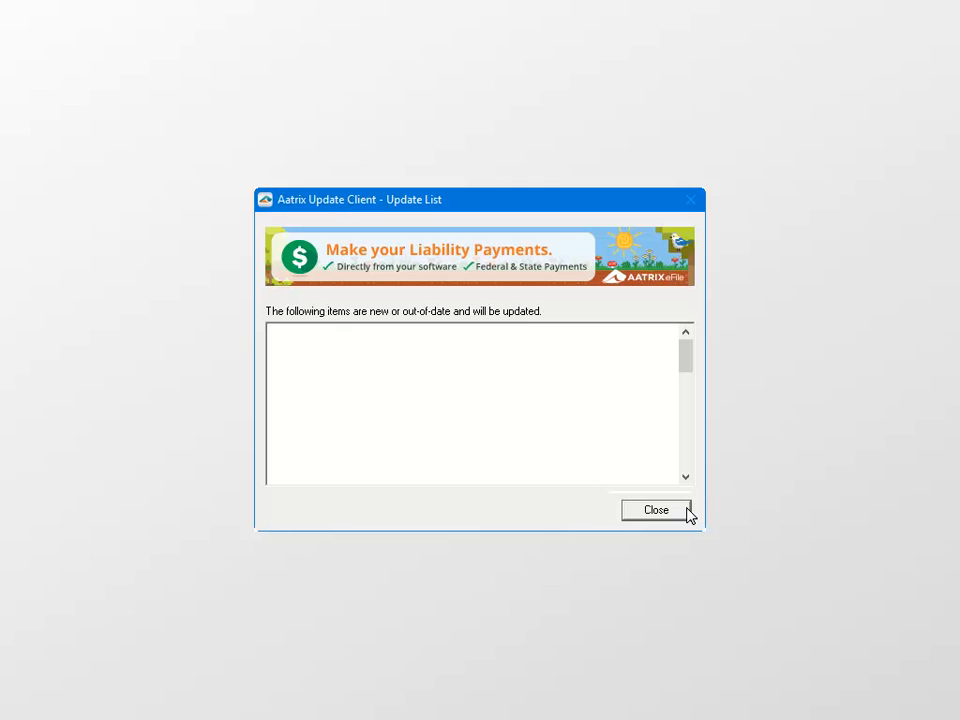
click(686, 512)
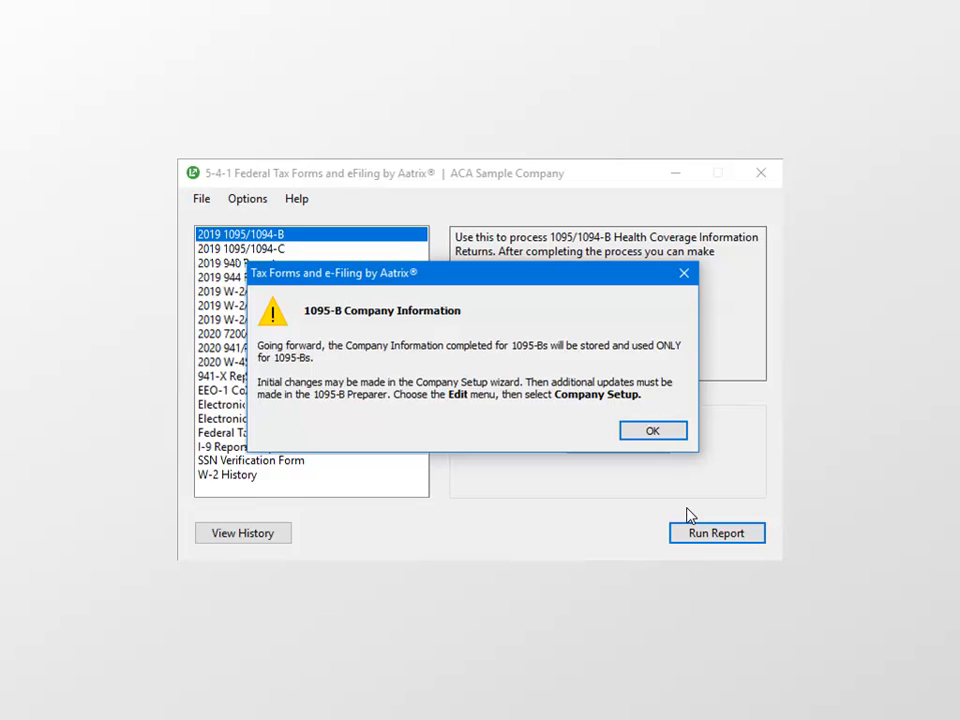
click(668, 435)
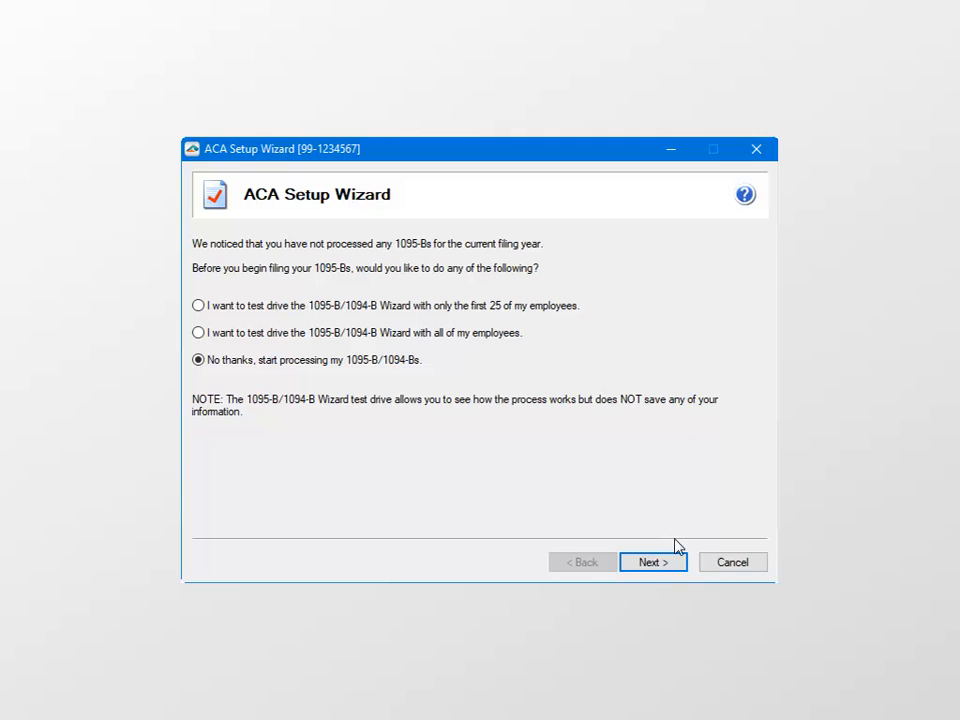
Step: Keep 'No thanks, start processing my 1095-B/1094-Bs' to skip the test drive, then confirm the company FEIN
click(677, 564)
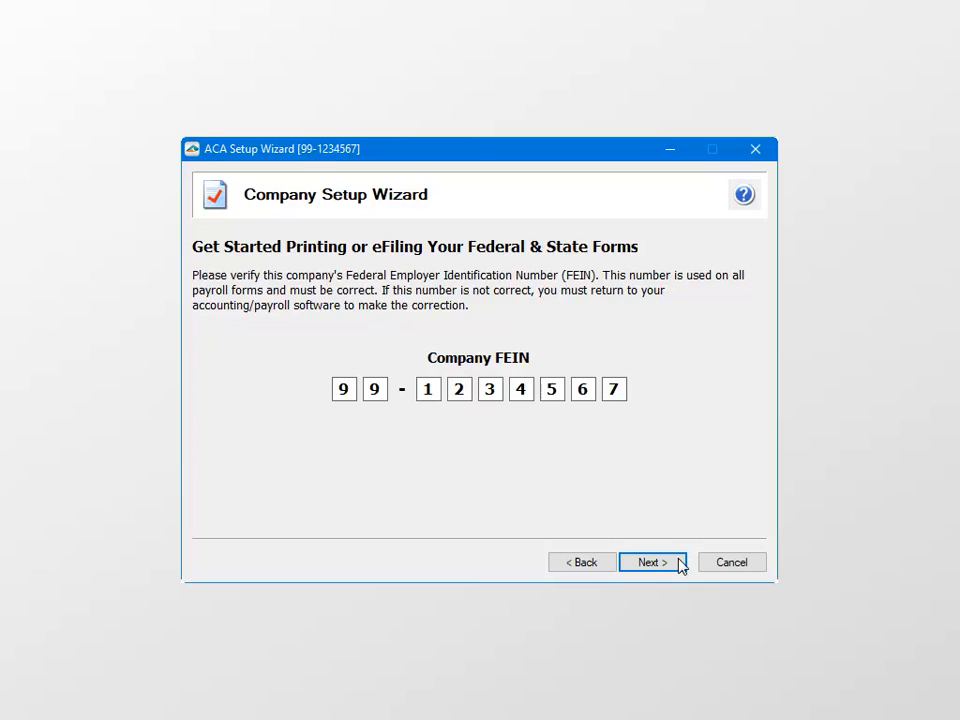
click(677, 564)
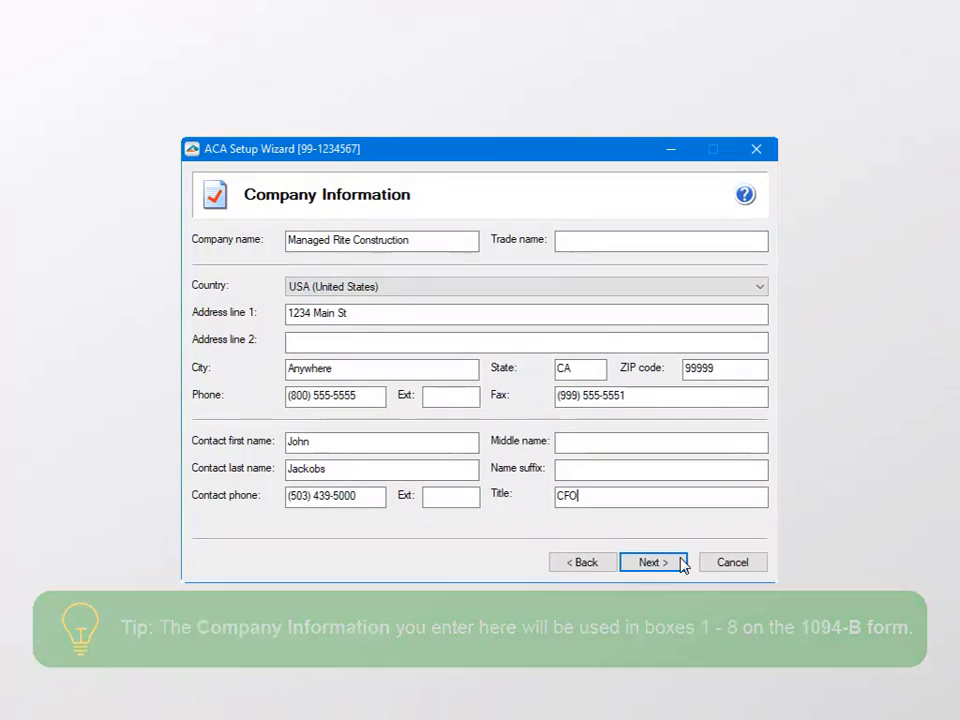
Step: Accept Managed Rite Construction's company information with contact title CFO
click(682, 564)
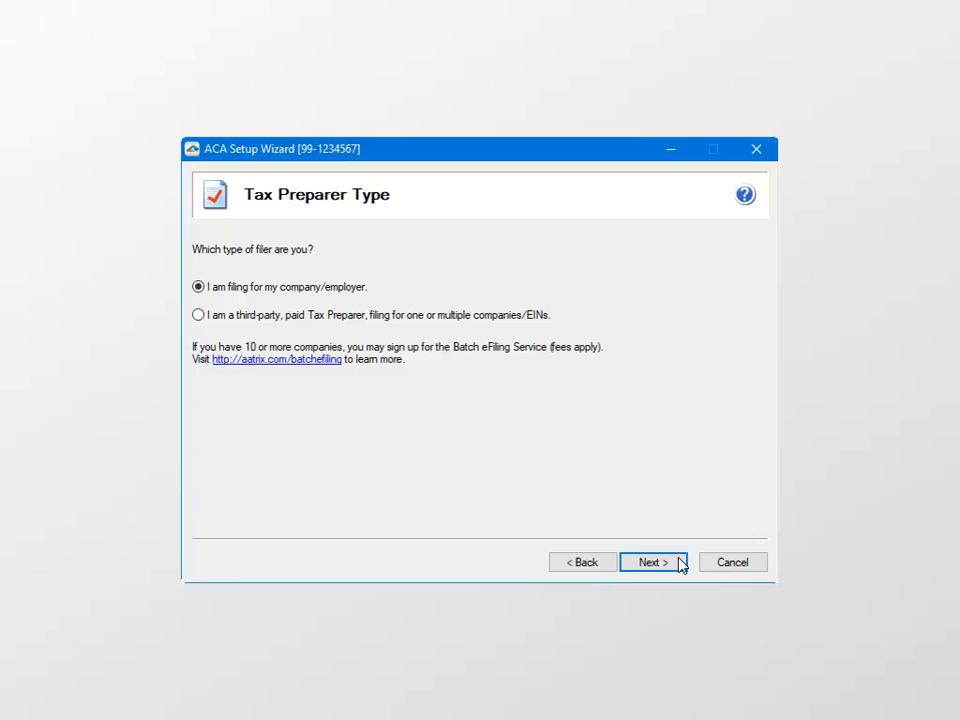
Step: Keep filing for own company and set printed employee SSNs to Truncate with Xs (XXX-XX-6789)
click(677, 566)
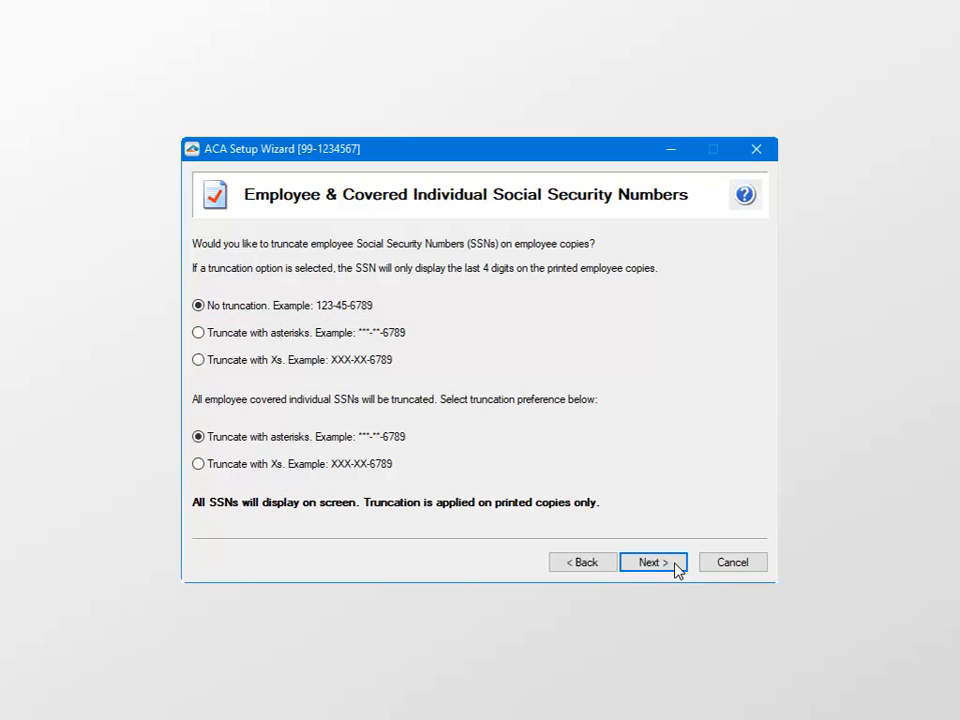
click(198, 360)
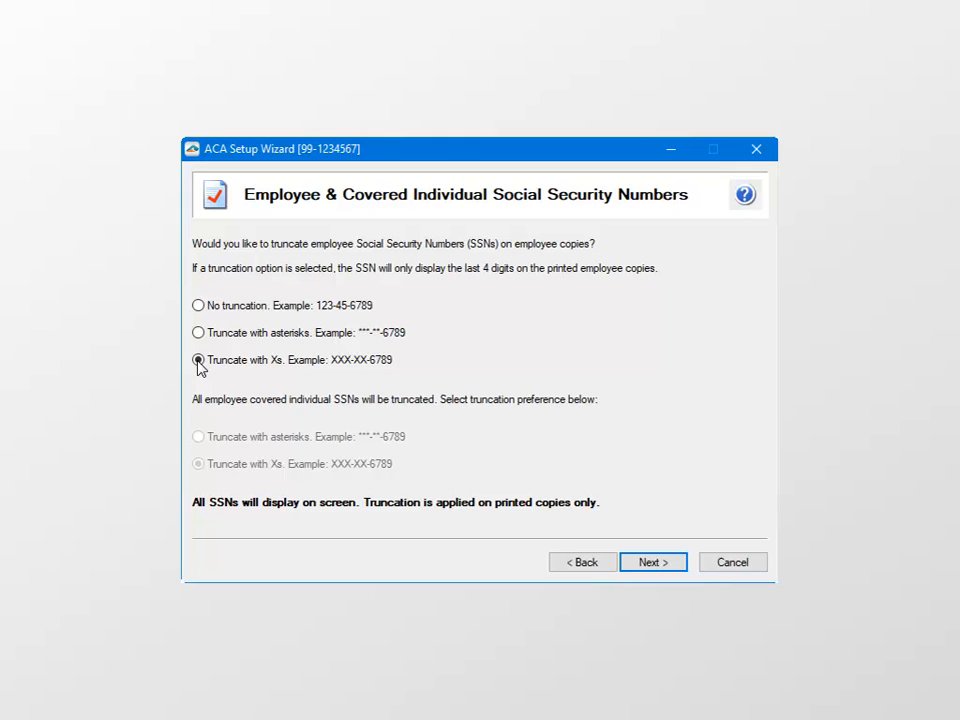
click(675, 564)
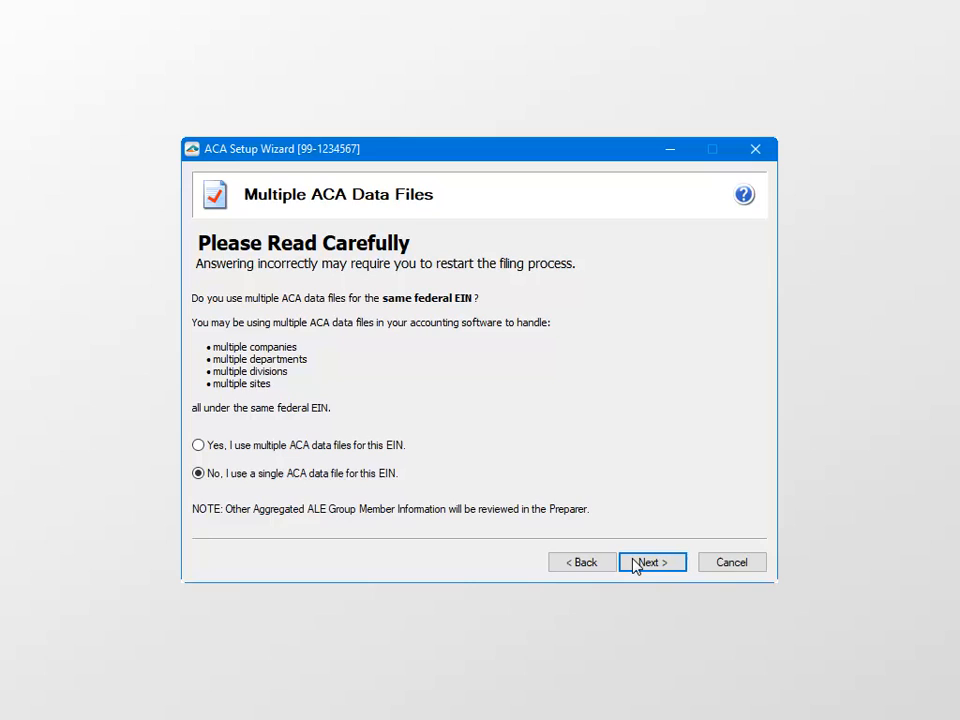
Step: Keep 'No, I use a single ACA data file' and finish the setup wizard
click(634, 564)
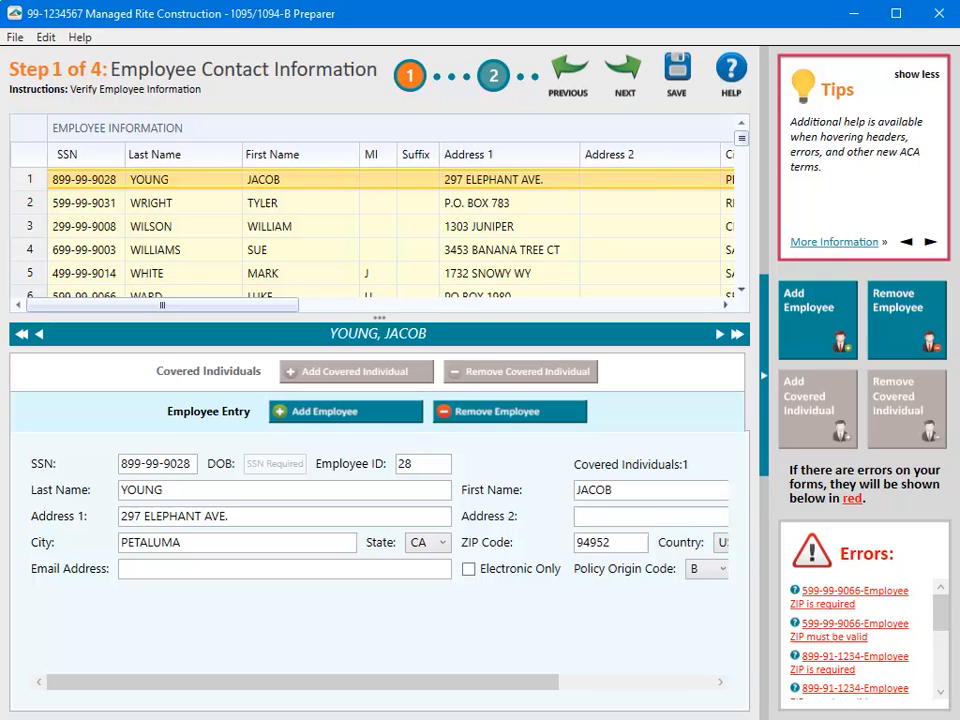
Step: Select employee row 6 with the missing ZIP, check this step's help, and show covered individuals
click(493, 295)
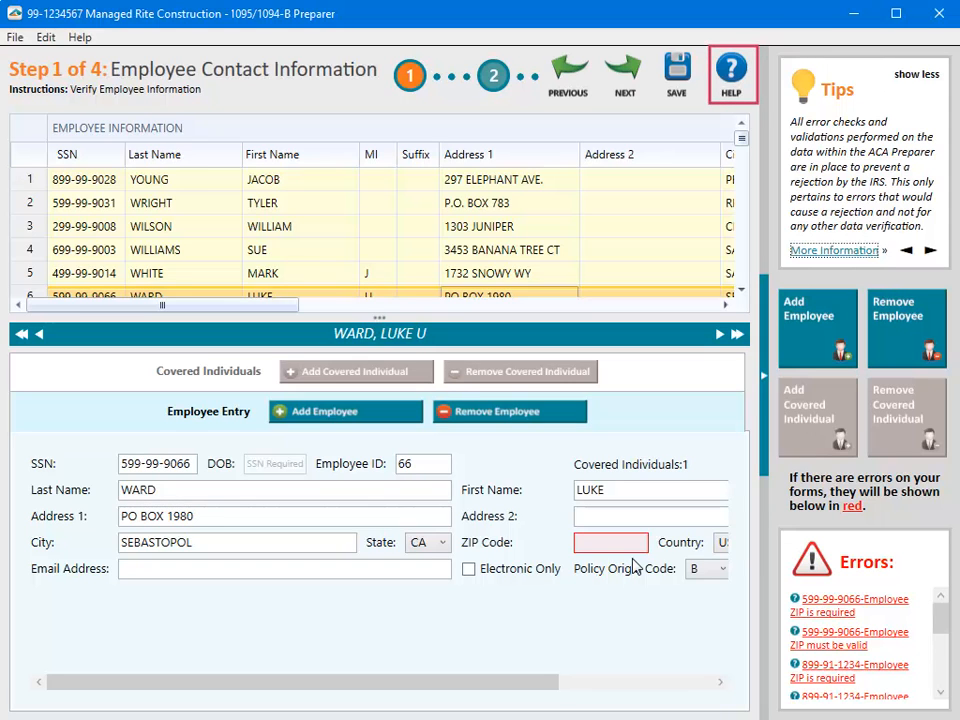
click(733, 72)
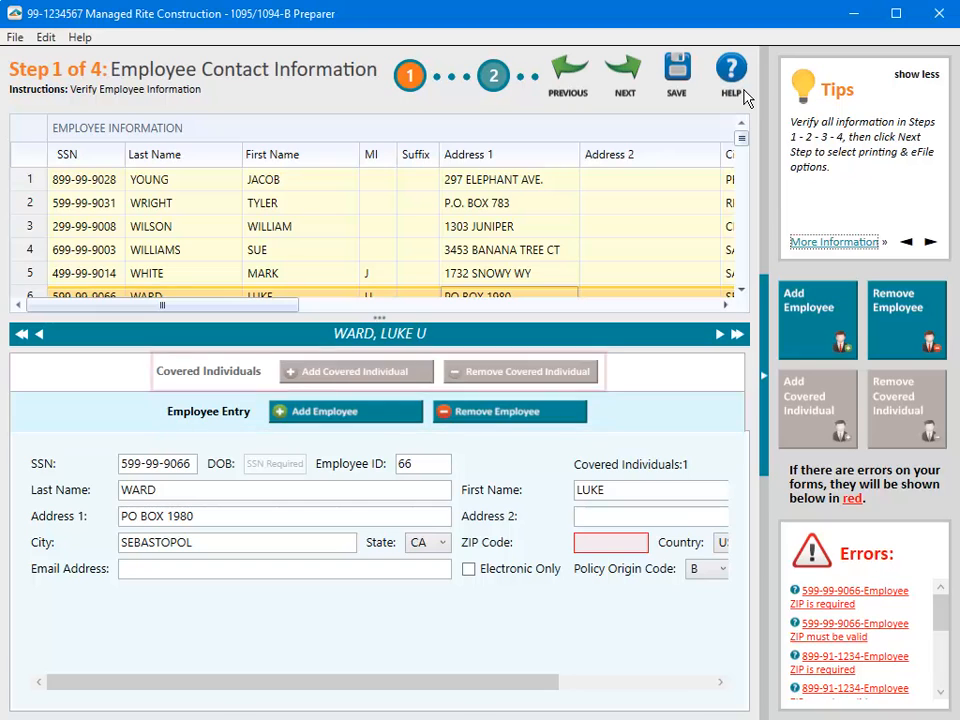
click(268, 371)
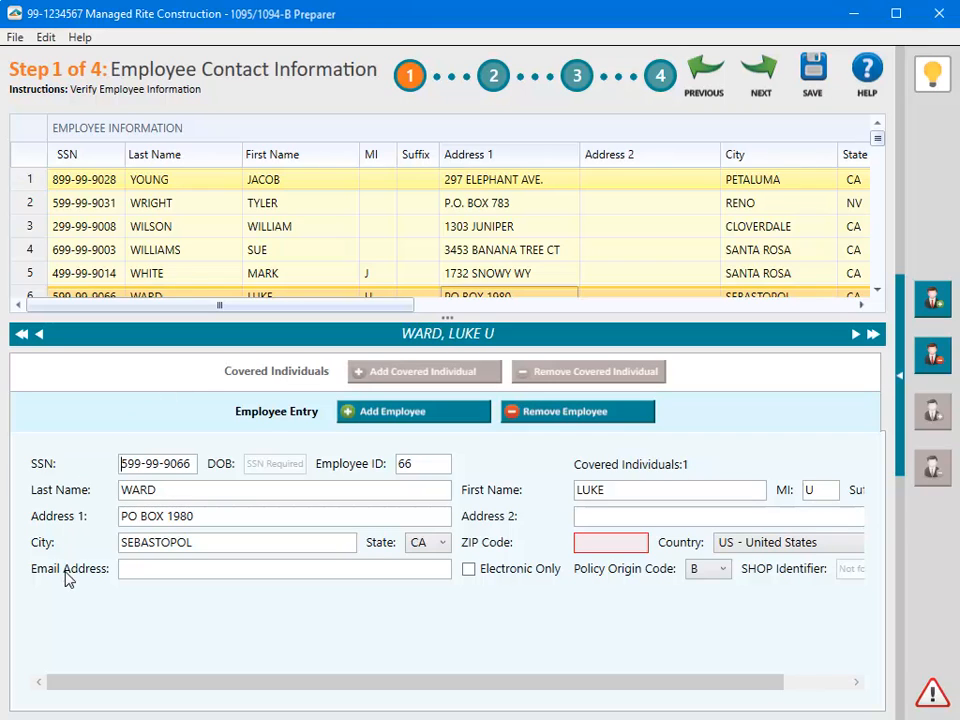
Step: Try advancing past Employee Contact Information, which raises the Correct Errors warning about missing ZIPs
mouse_move(66, 578)
click(762, 72)
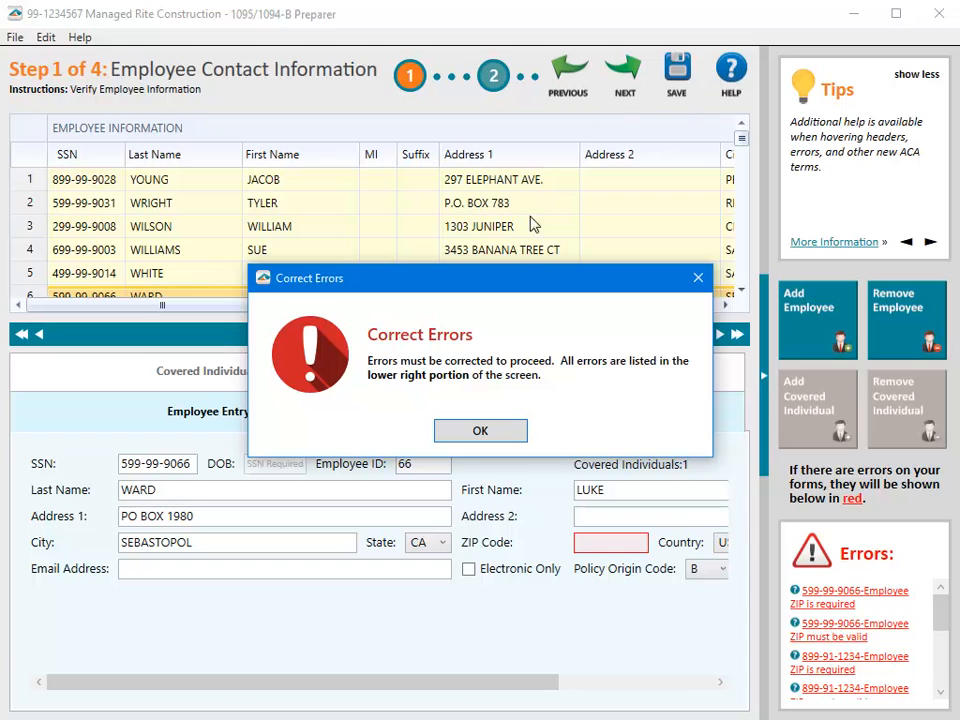
Step: Enter ZIP code 97124 for the employee missing it and advance to Policy Origin Code
click(497, 431)
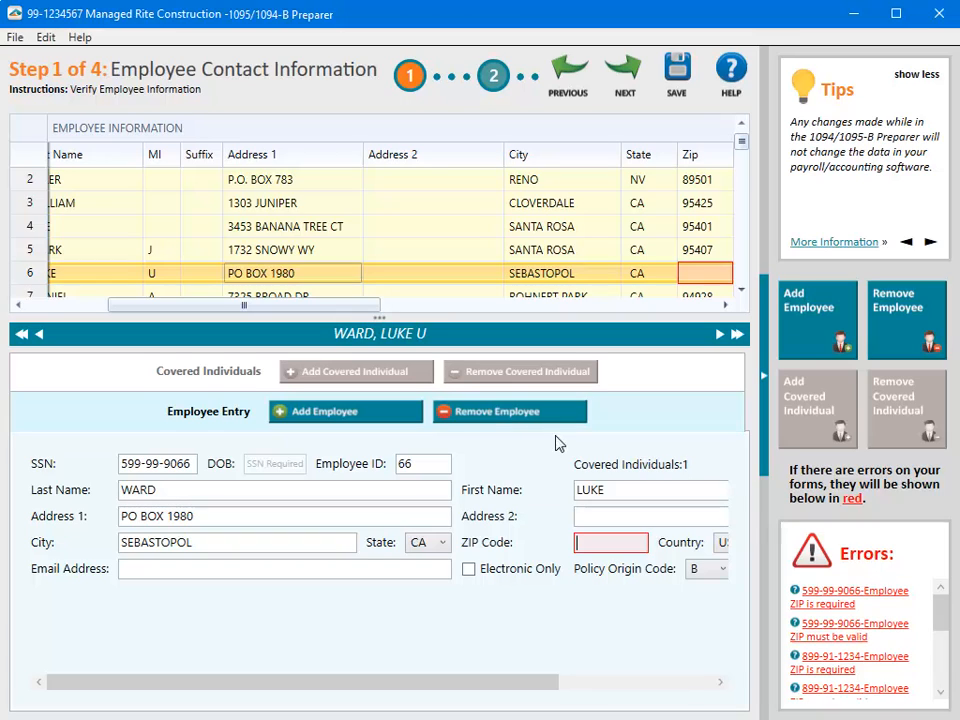
click(606, 549)
text(97124)
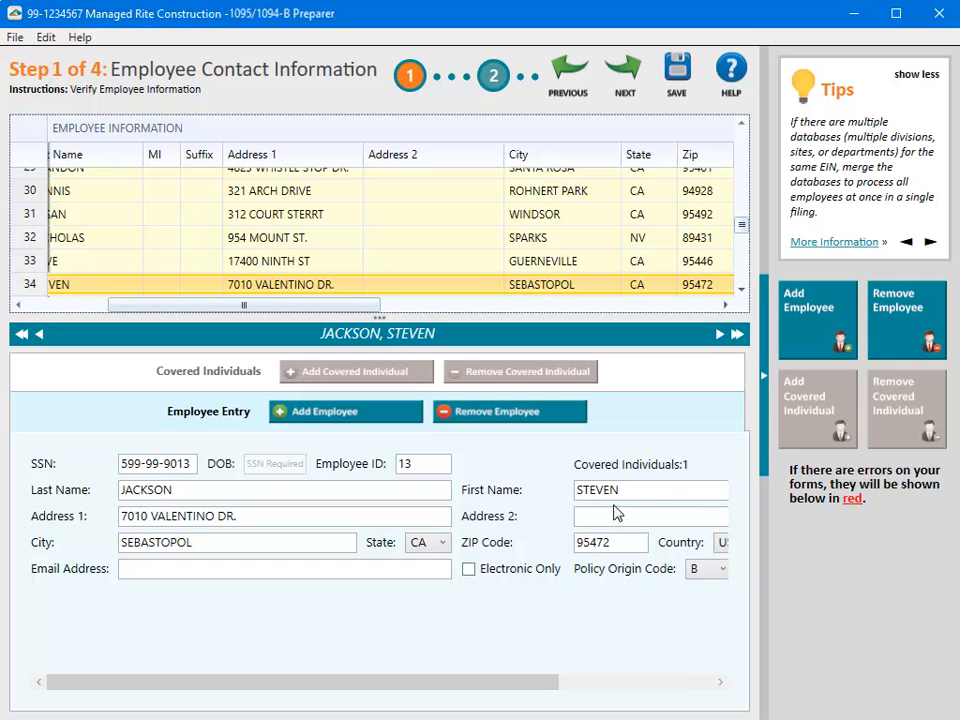
click(626, 72)
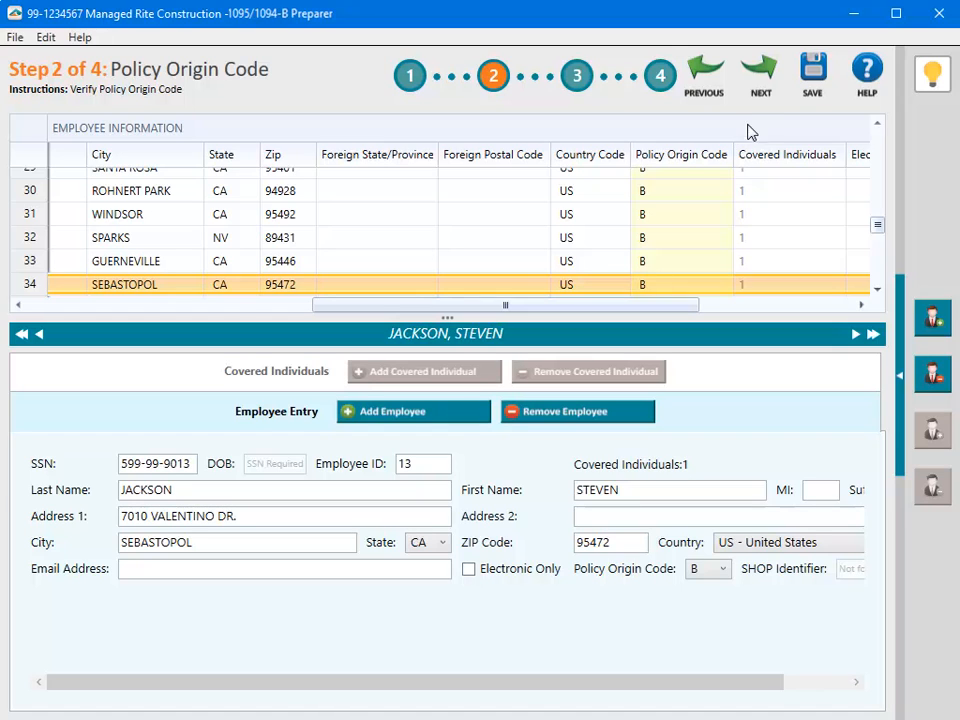
Step: Leave the policy origin codes as B and advance to Step 3, Employee Covered Individuals
click(766, 68)
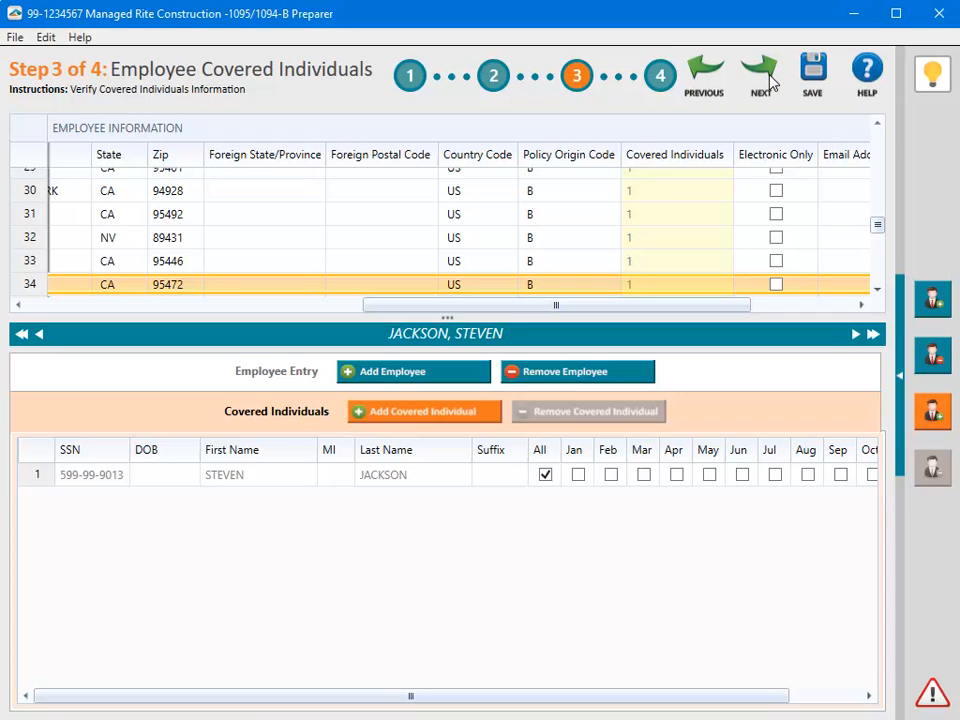
Step: Advance to Step 4 of 4, Employee Electronic Delivery
click(762, 80)
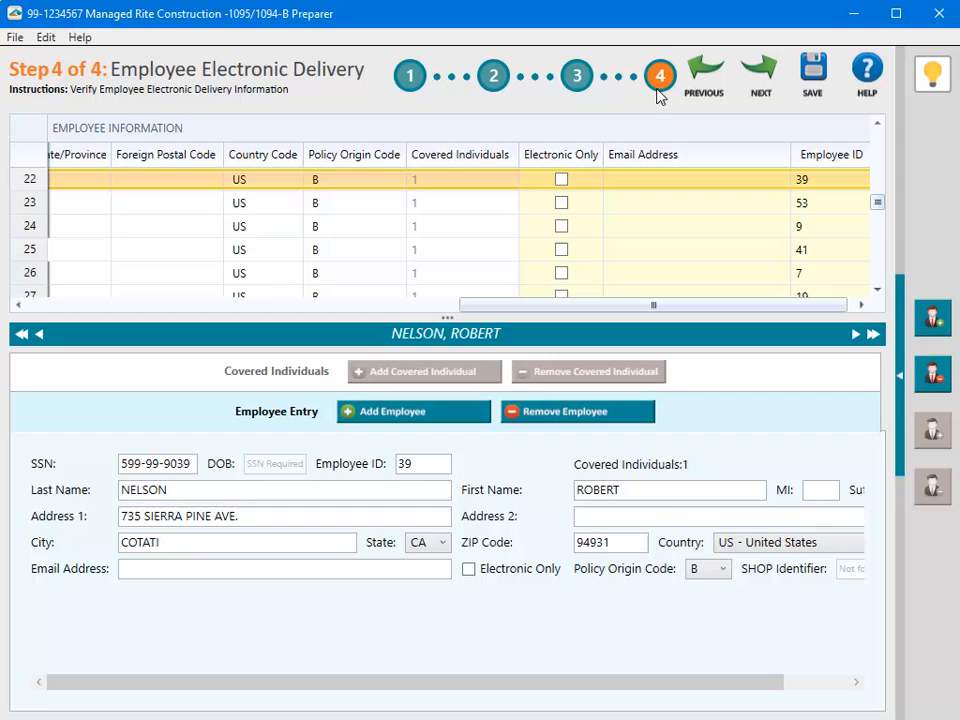
Step: Mark the row 22 employee as Electronic Only and enter their e-mail address
click(561, 180)
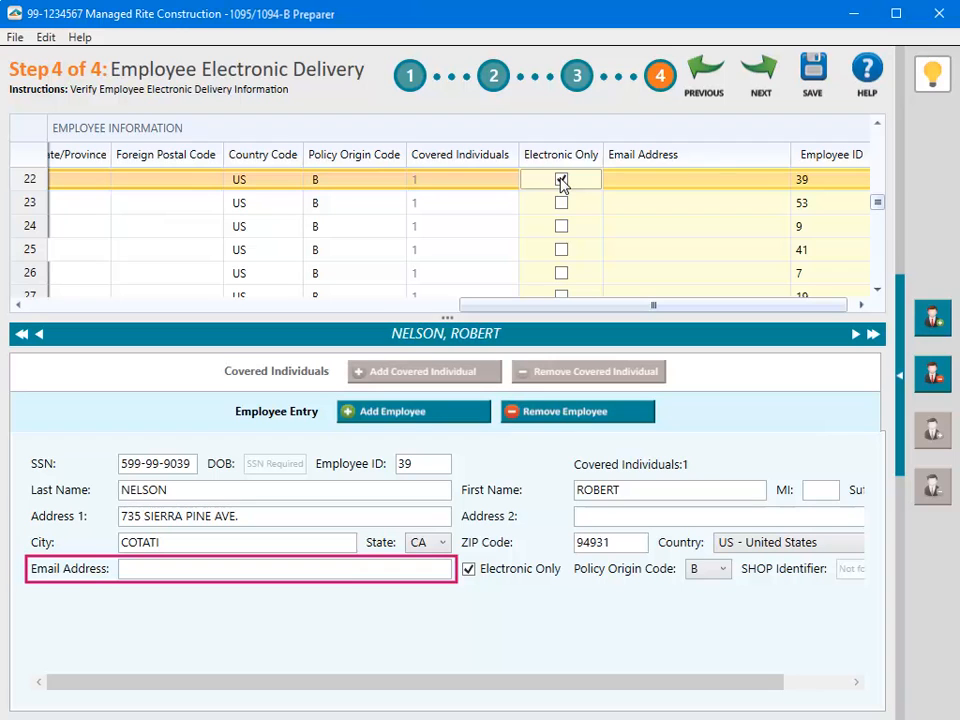
click(135, 574)
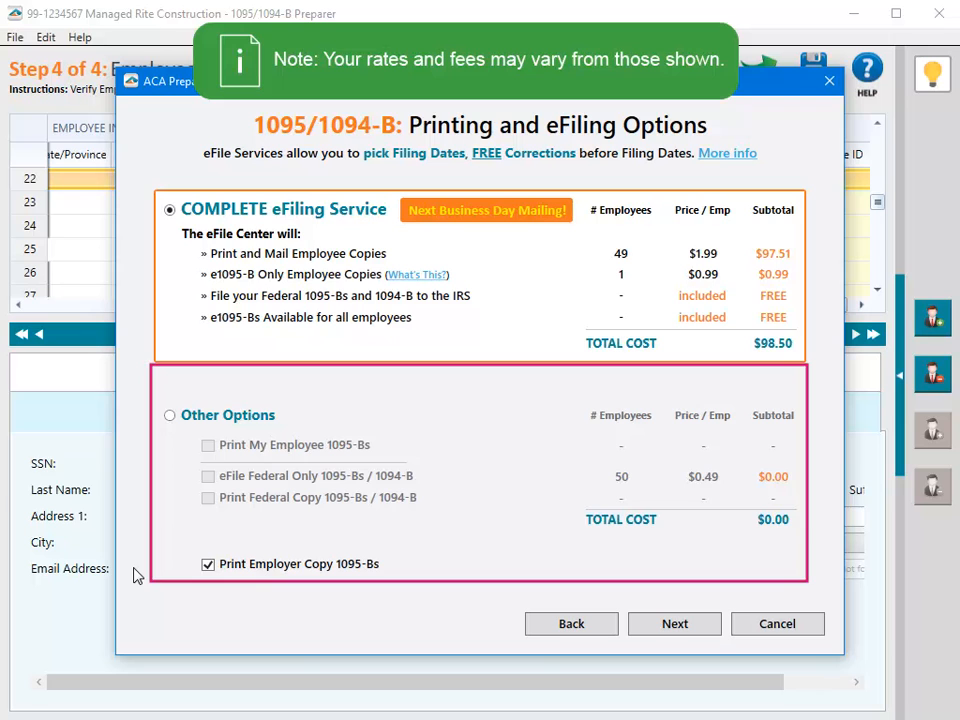
Step: Choose Other Options to print Employee 1095-Bs and the Federal Copy, without eFile Federal Only
click(169, 415)
click(208, 448)
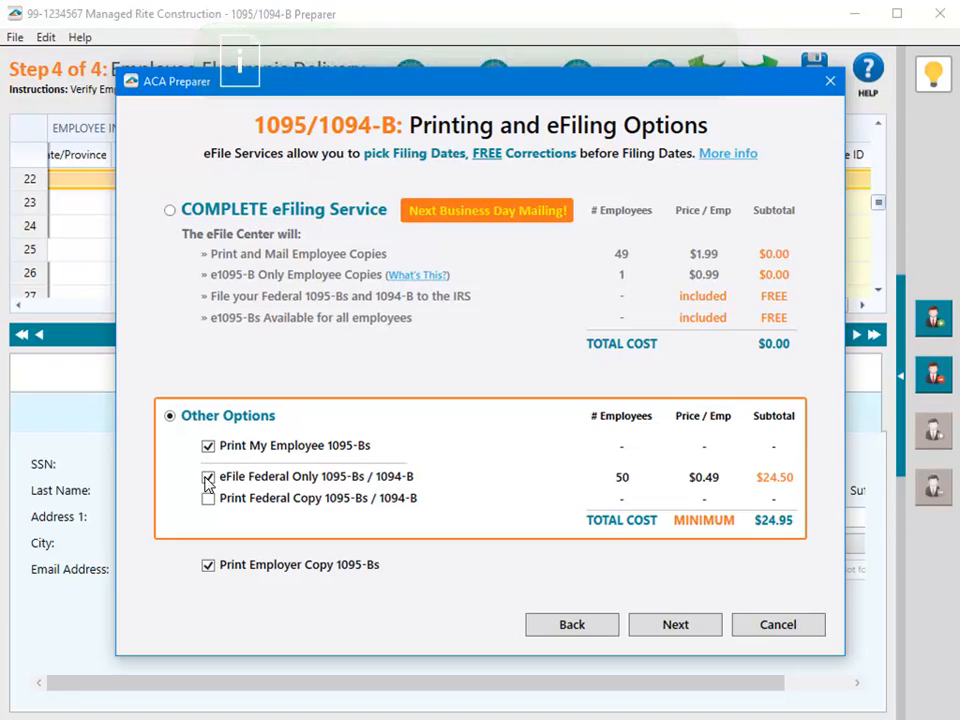
click(208, 479)
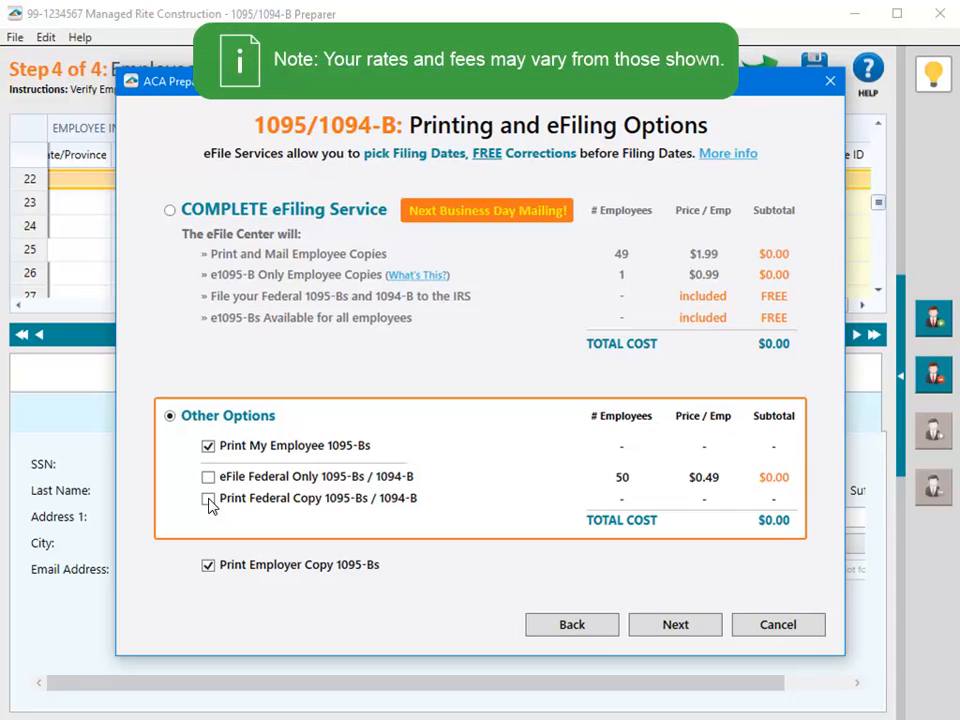
click(208, 499)
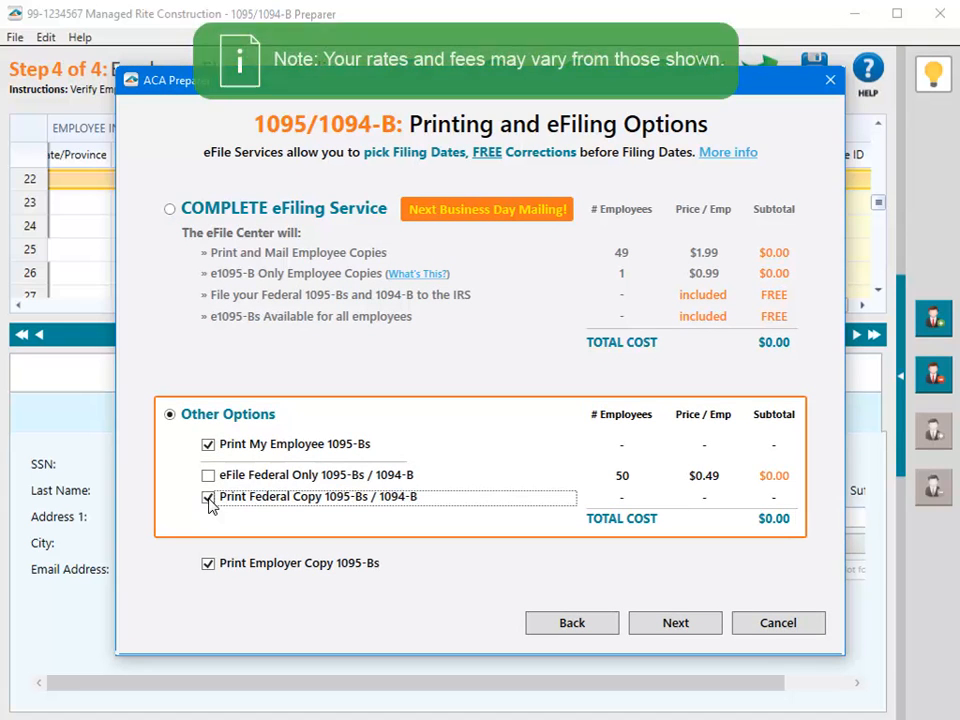
click(698, 625)
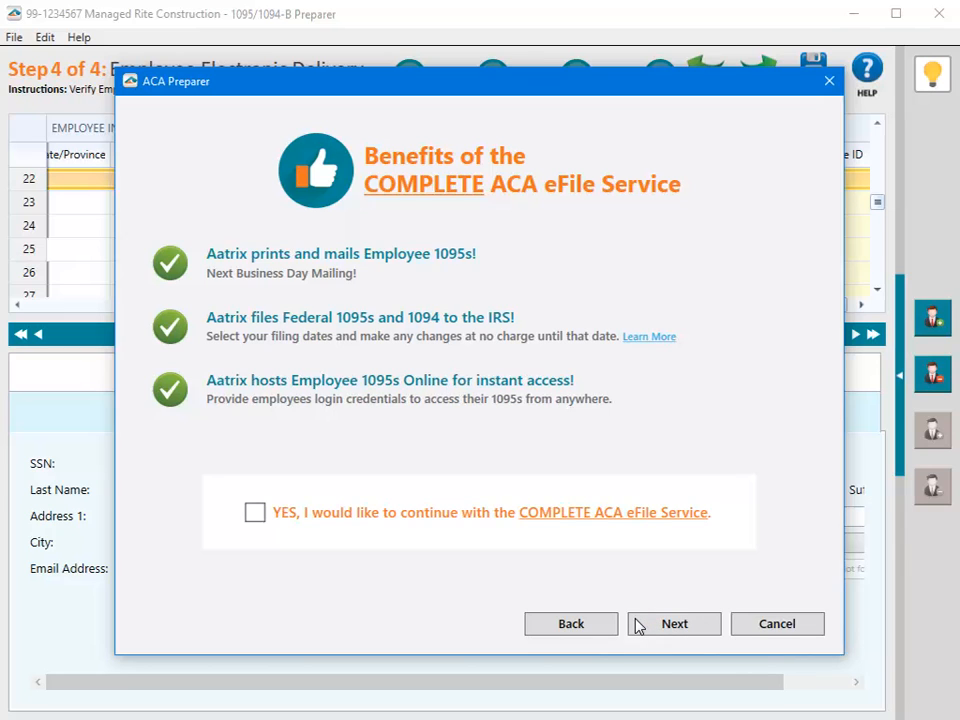
Step: Decline the COMPLETE ACA eFile Service offer, leaving YES unchecked, and continue to Review Data
click(638, 625)
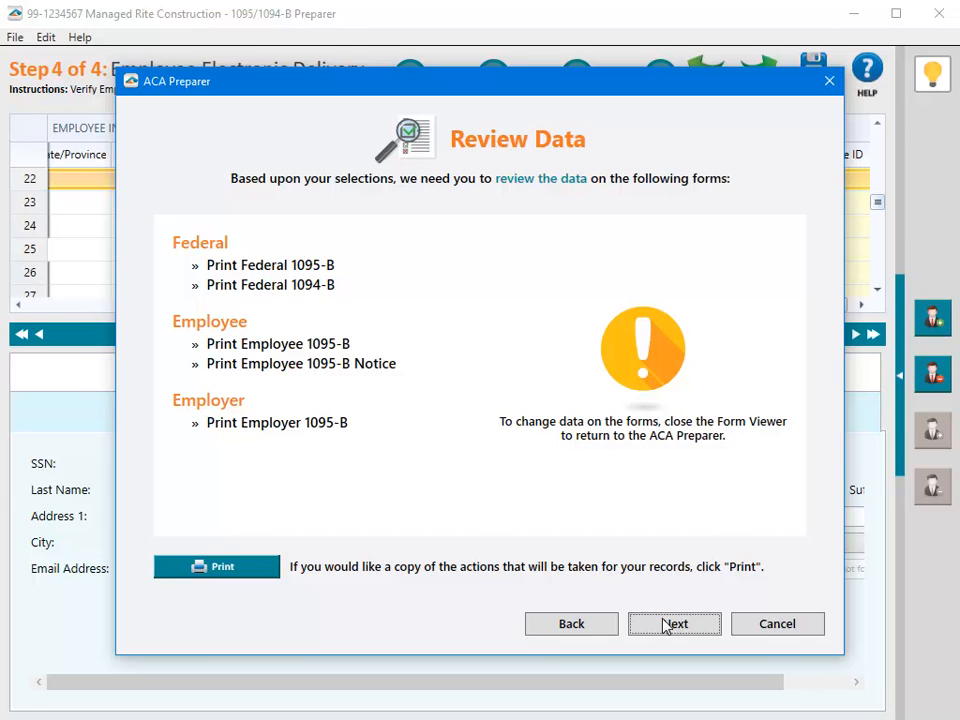
Step: Go from Review Data to the Federal 1094-B, report 1 of 5, in the Form Viewer
click(714, 626)
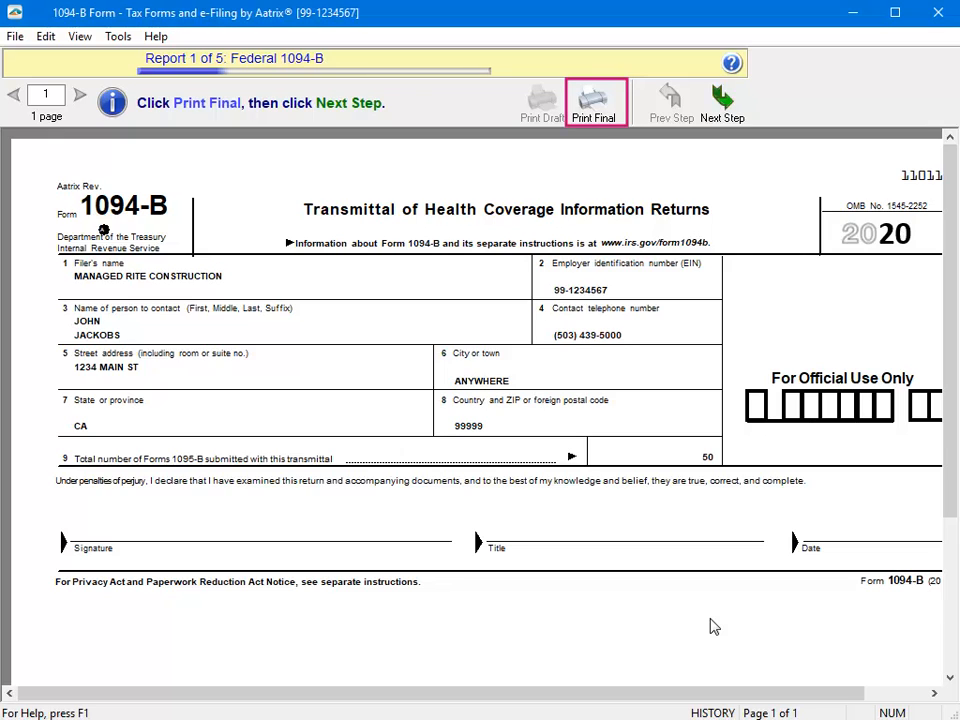
Step: Print the final Federal 1094-B on plain paper
click(604, 112)
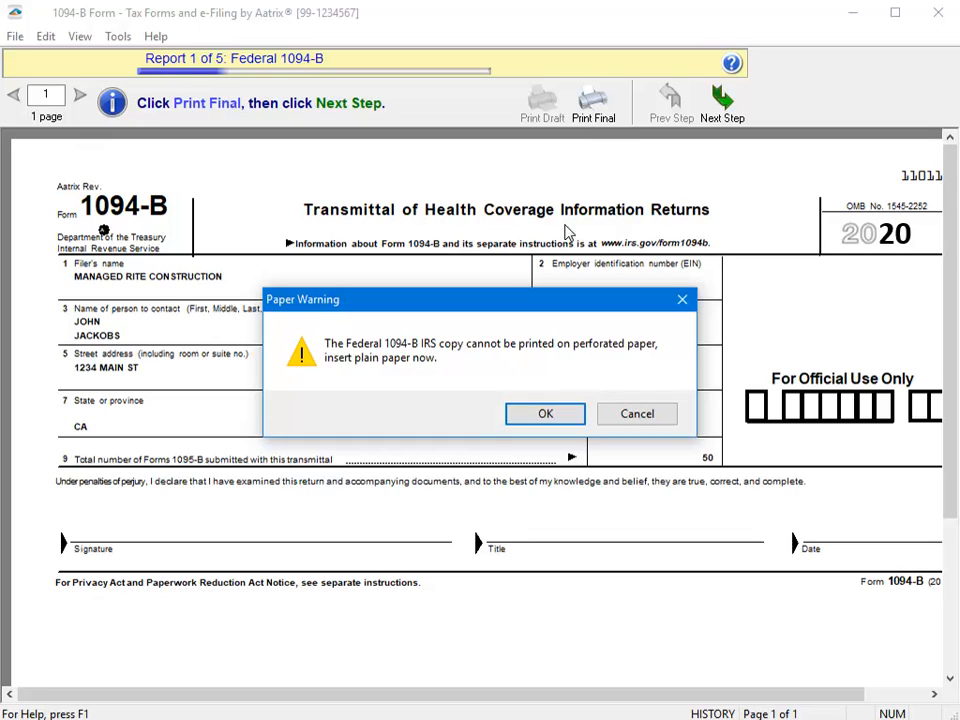
click(561, 414)
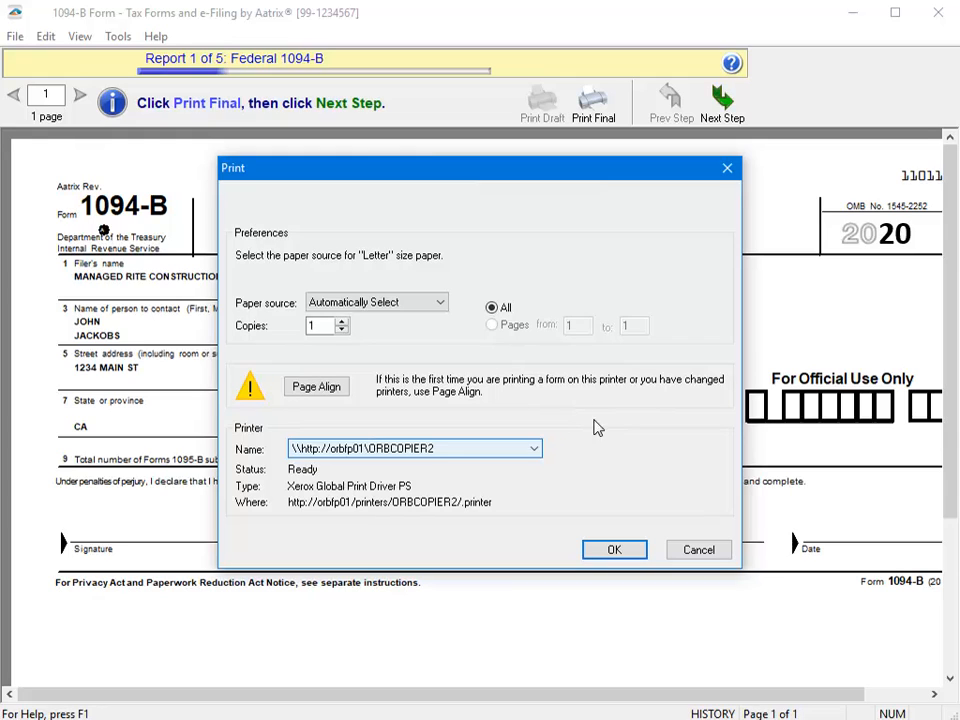
click(630, 550)
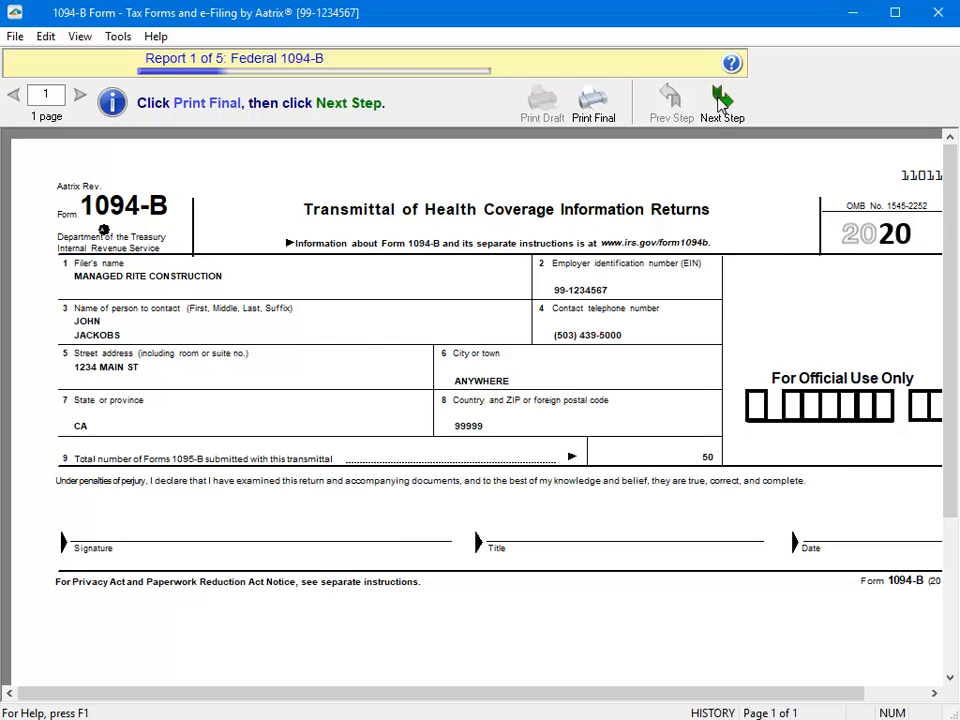
Step: Print report 2, the Federal 1095-B, final on plain paper, then advance to report 3
click(720, 103)
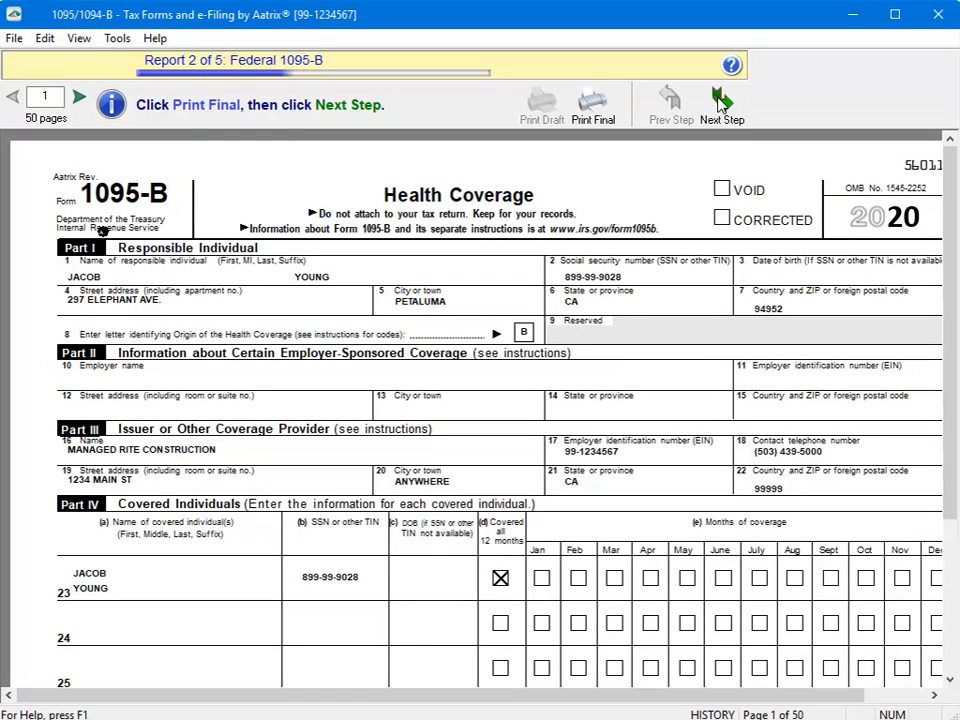
click(595, 115)
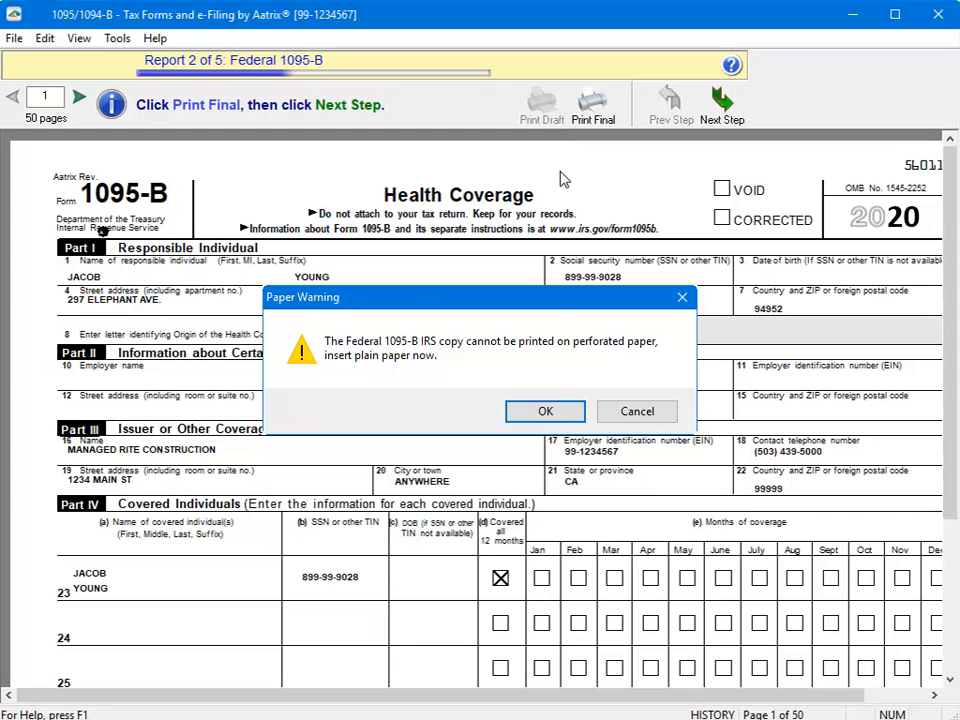
click(547, 412)
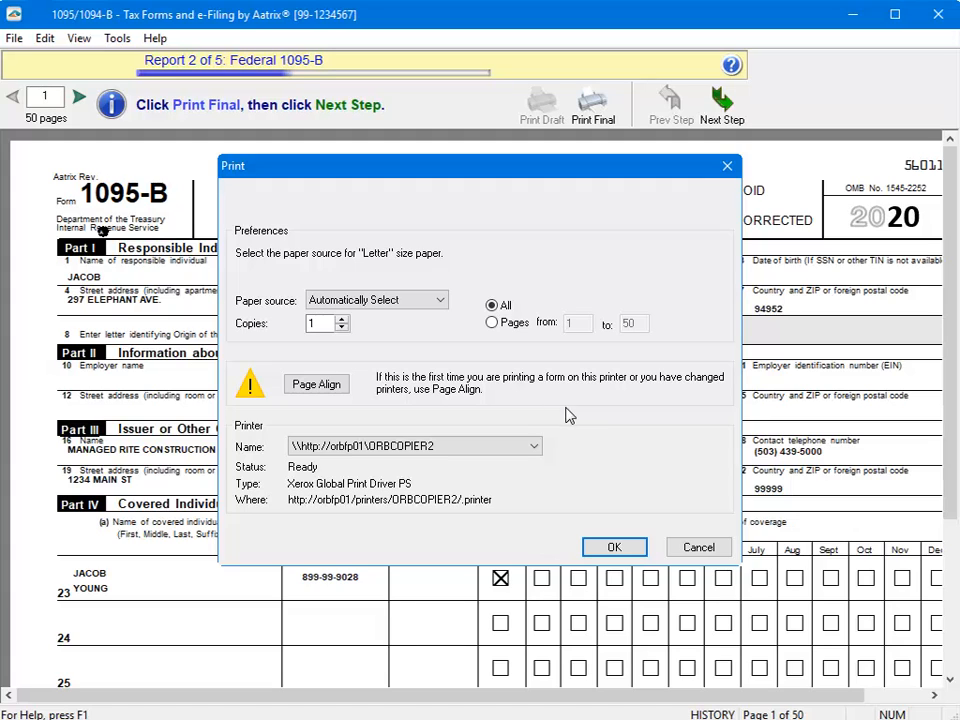
click(614, 547)
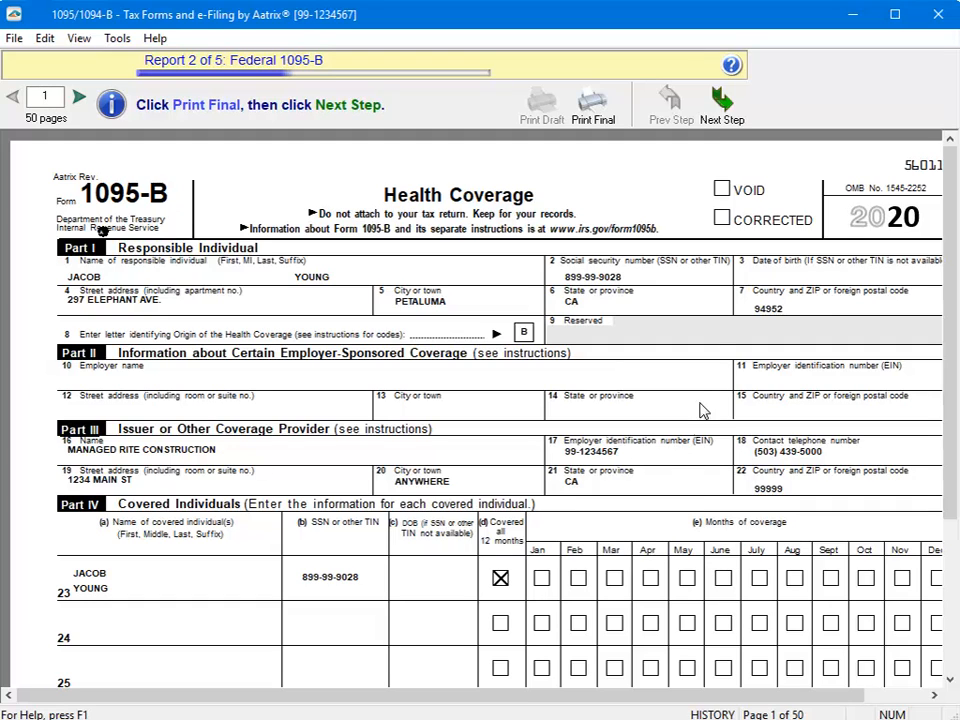
click(719, 104)
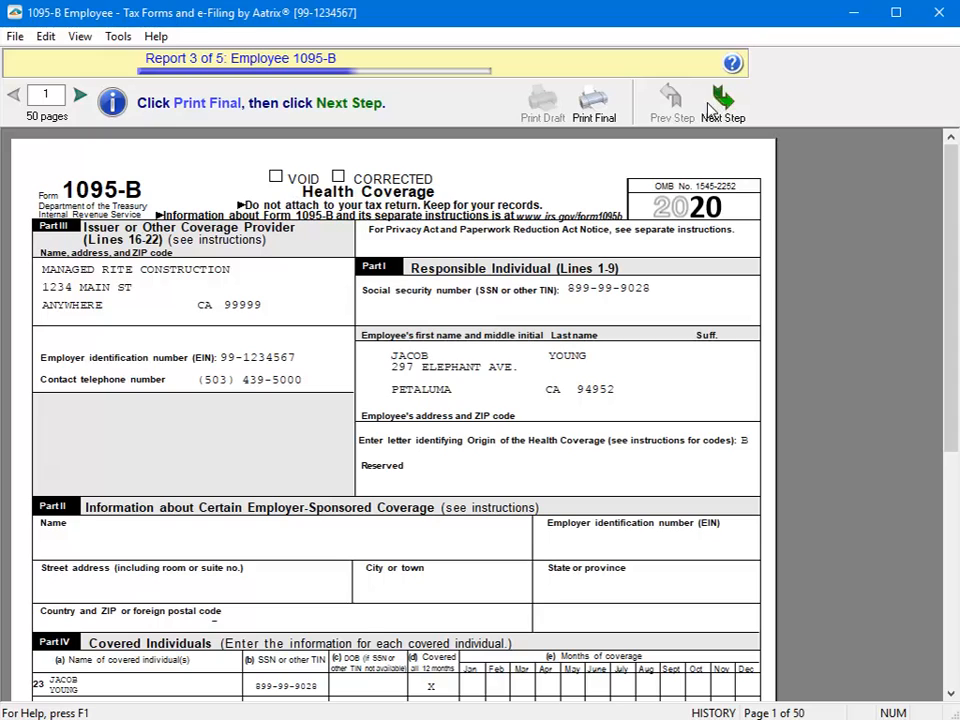
Step: Print the Employee 1095-B final on plain paper, then advance to report 4
click(603, 104)
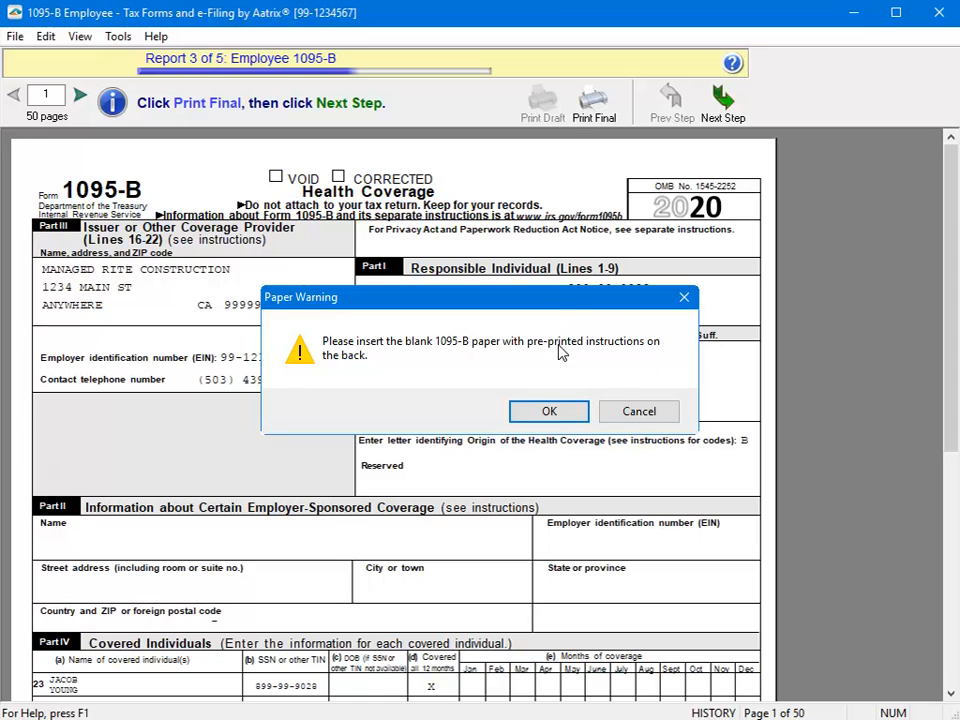
click(549, 411)
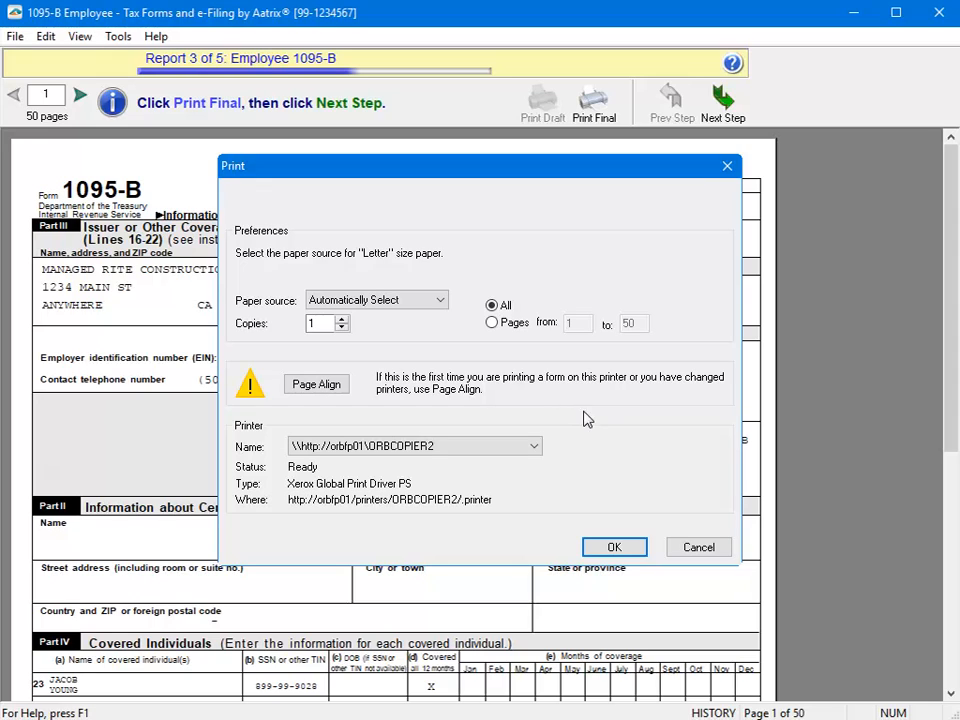
click(614, 548)
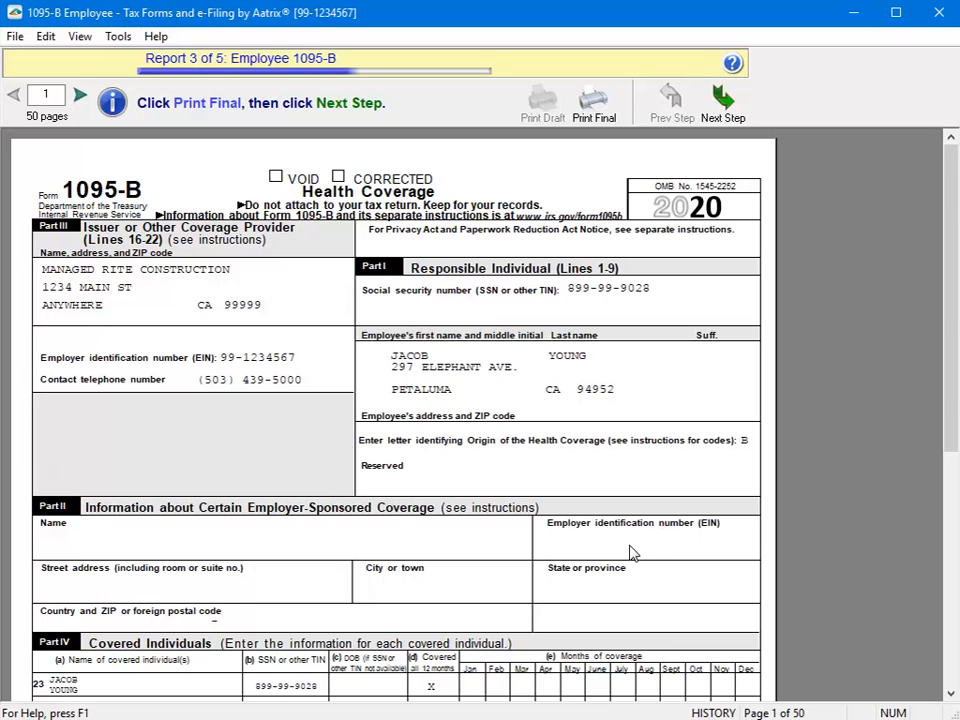
click(720, 102)
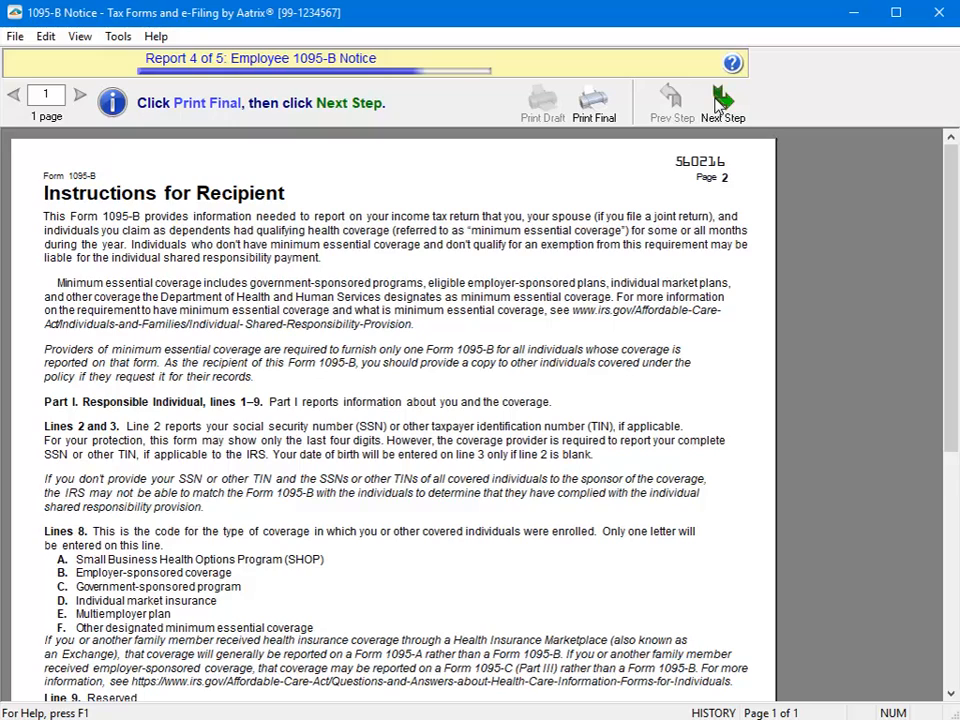
Step: Print the one-page Employee 1095-B Notice final on plain paper, then advance to report 5
click(593, 104)
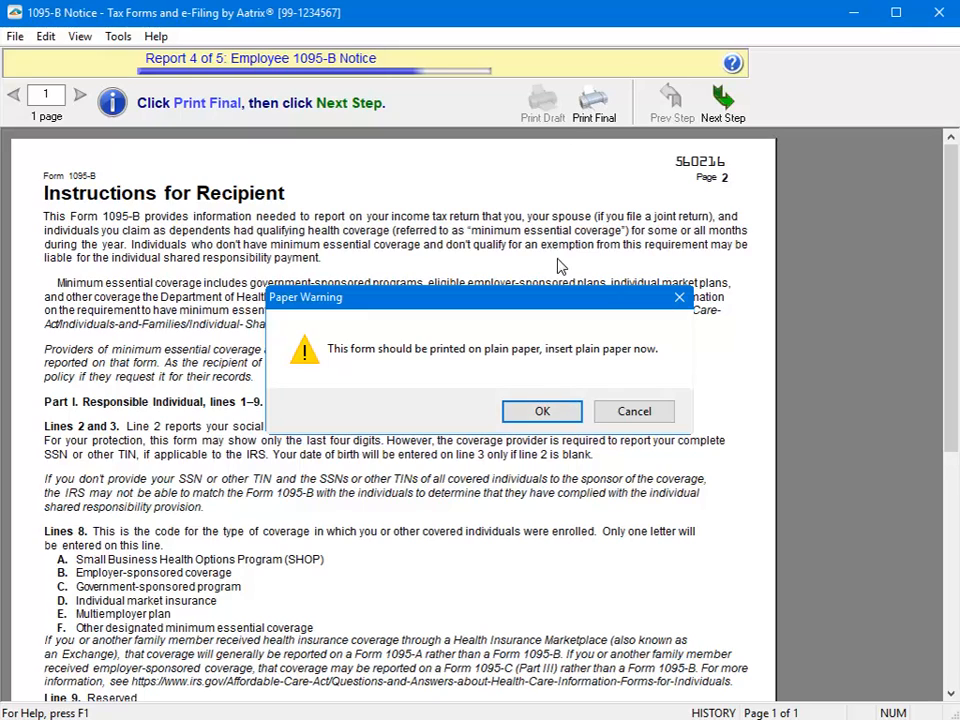
click(544, 411)
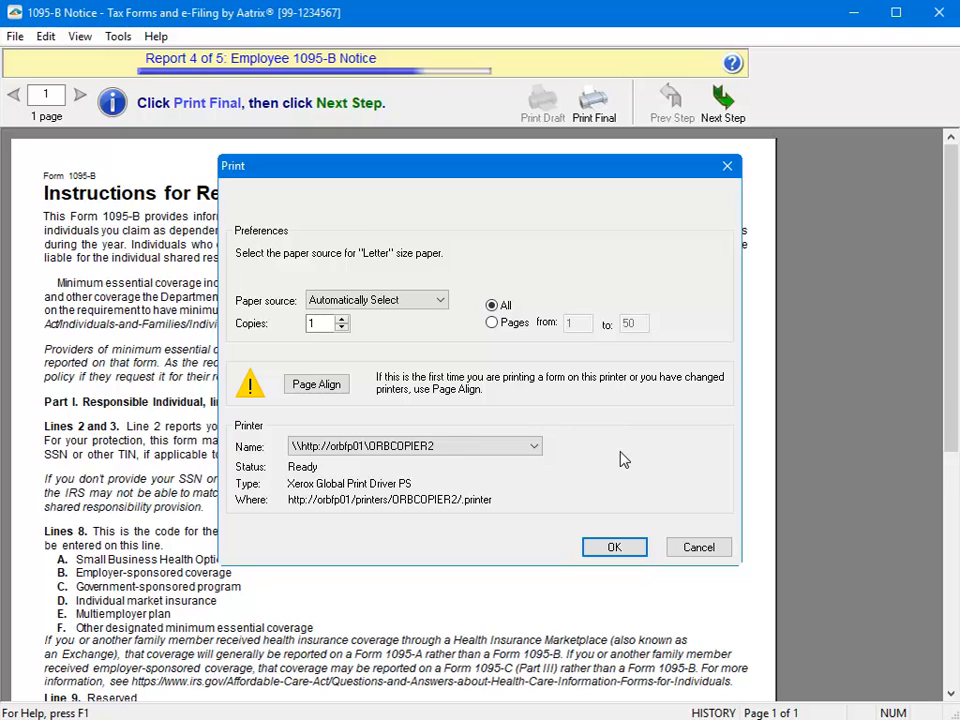
click(614, 548)
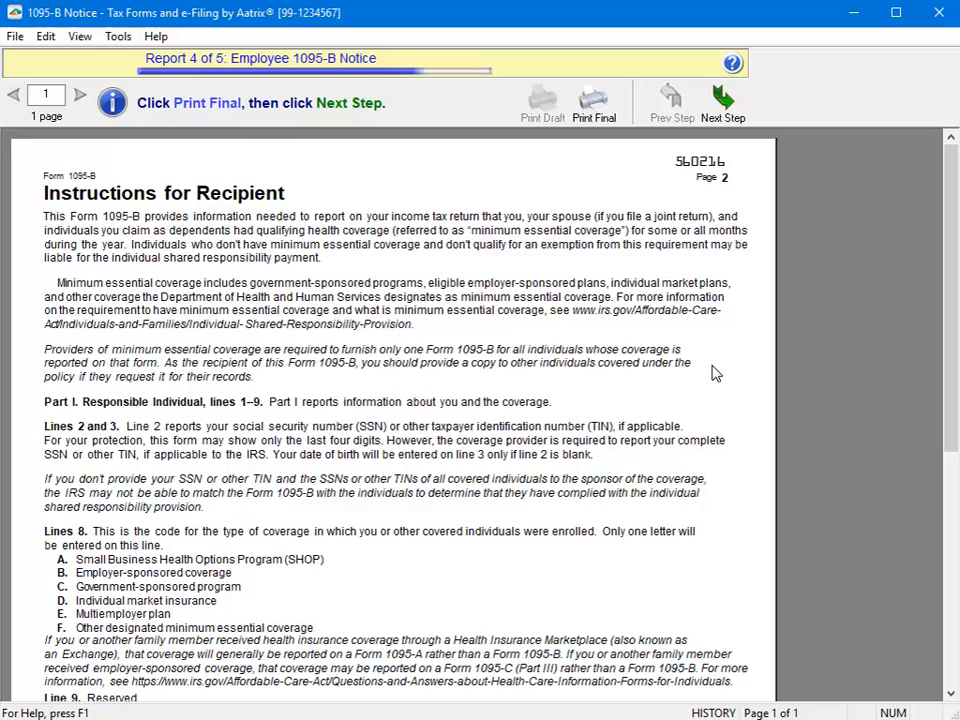
click(724, 102)
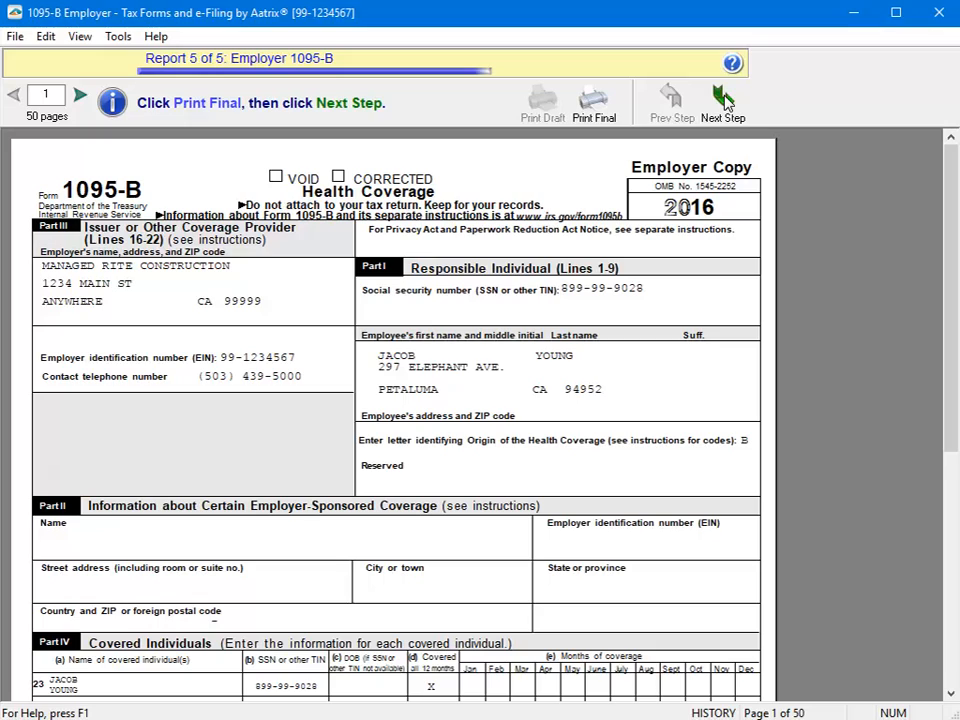
Step: Print the 50-page Employer 1095-B Employer Copy final, finishing all five reports
click(594, 102)
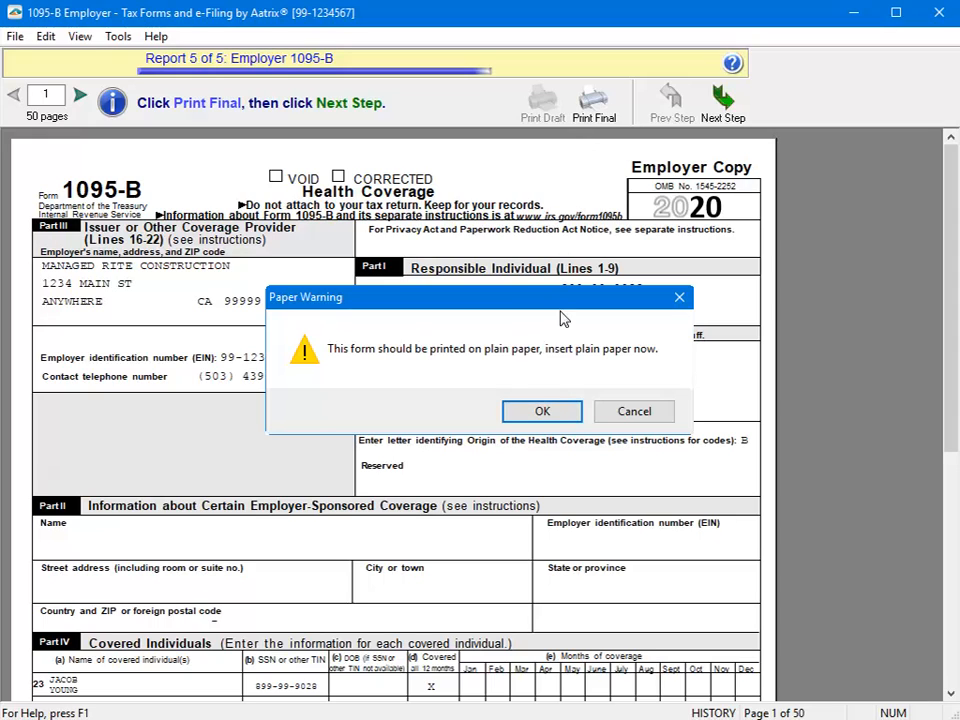
click(546, 411)
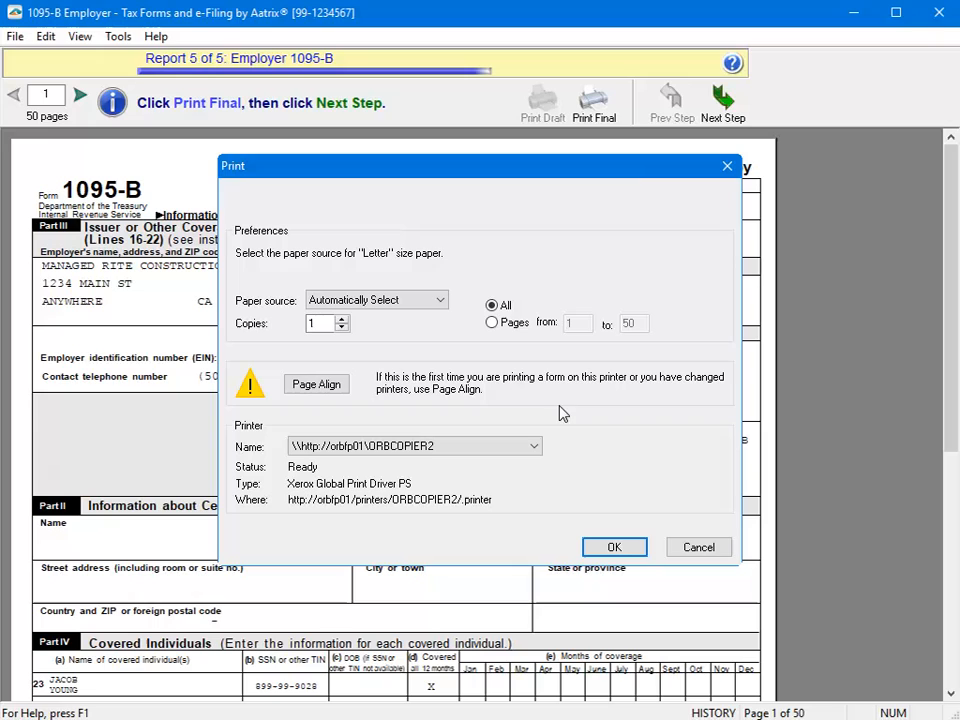
click(614, 547)
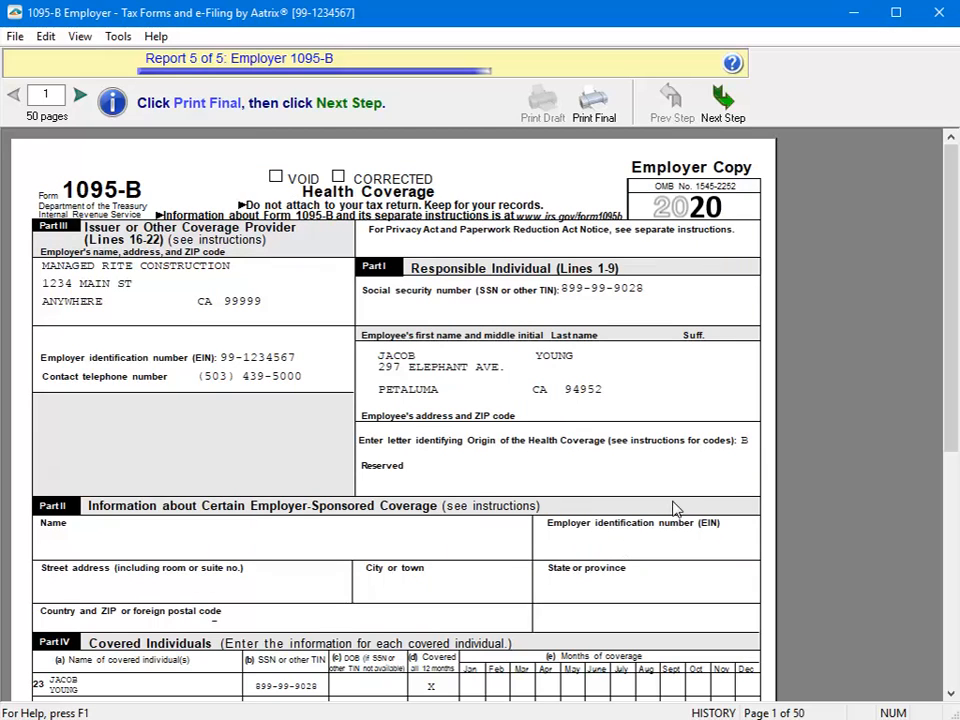
click(724, 106)
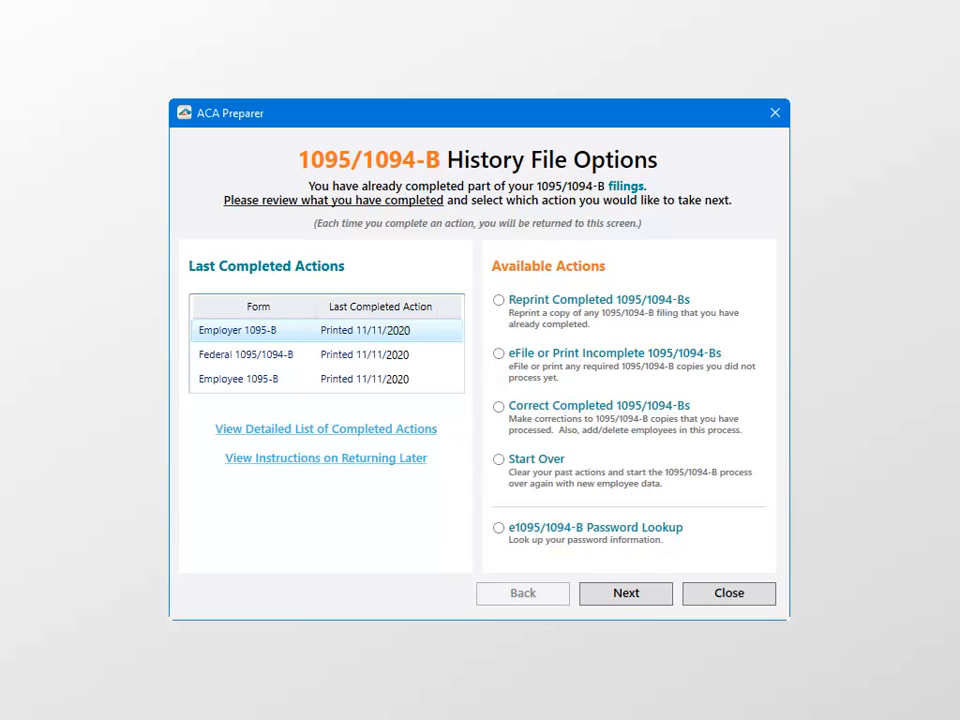